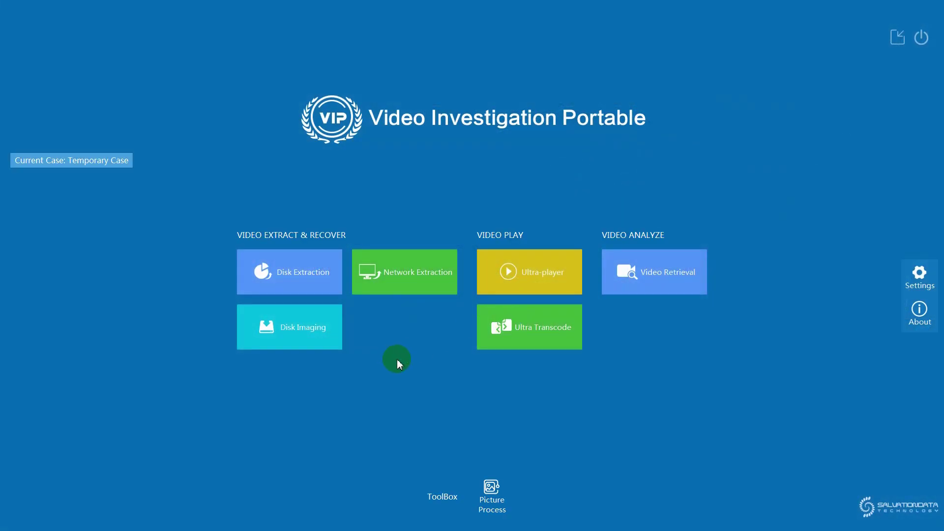
In the disk extraction workspace, add G:\Image\Demo Image\VIP\Dahua Formated.img as a source image.
click(278, 279)
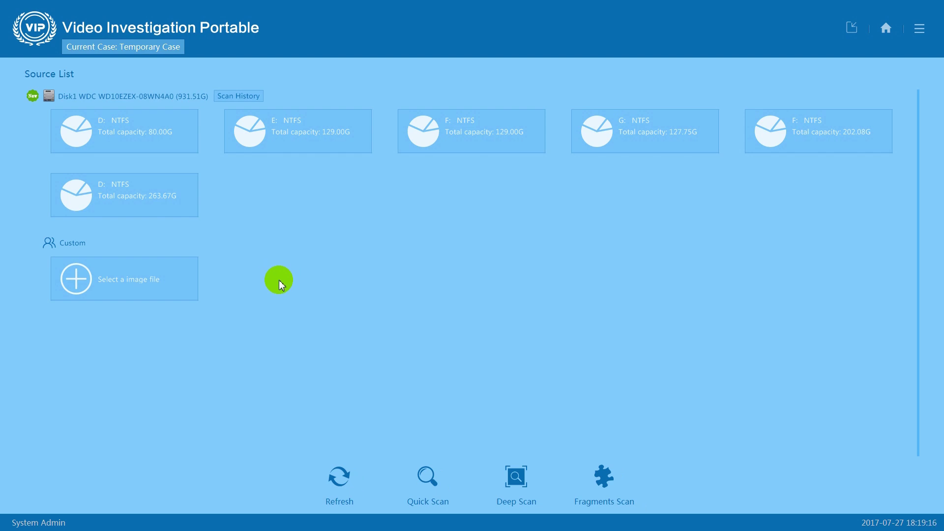
click(79, 279)
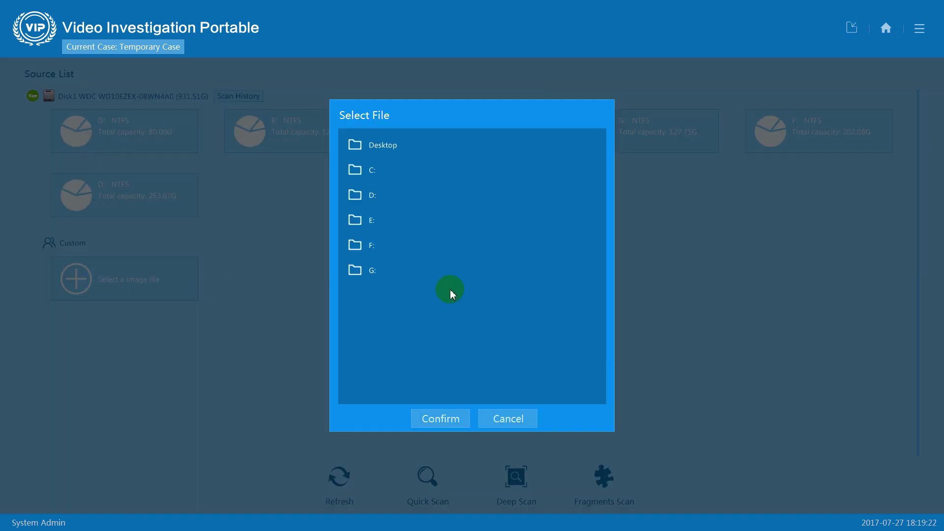
double_click(366, 270)
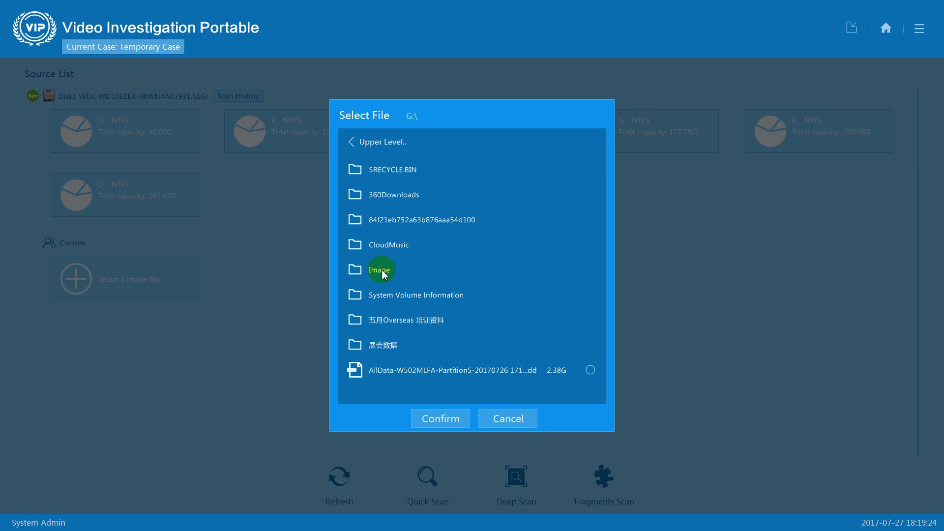
double_click(385, 270)
double_click(387, 171)
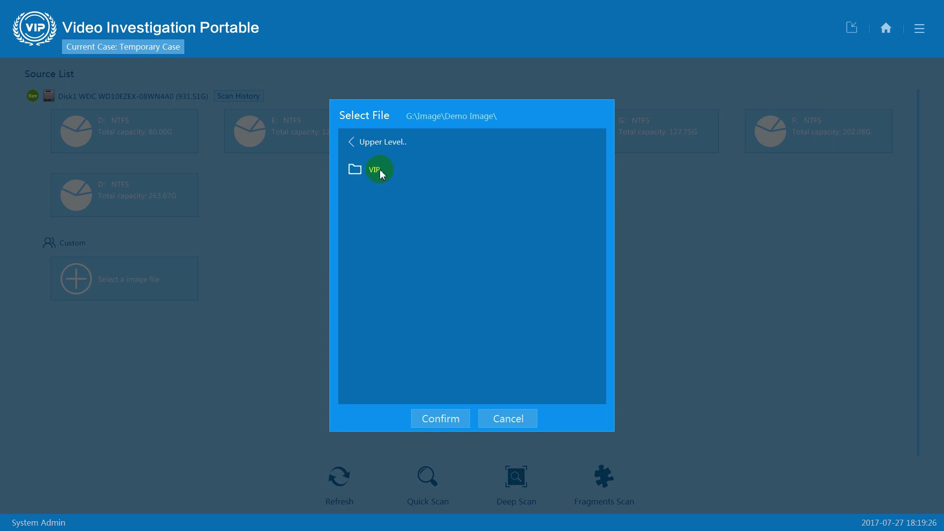
double_click(380, 171)
click(388, 172)
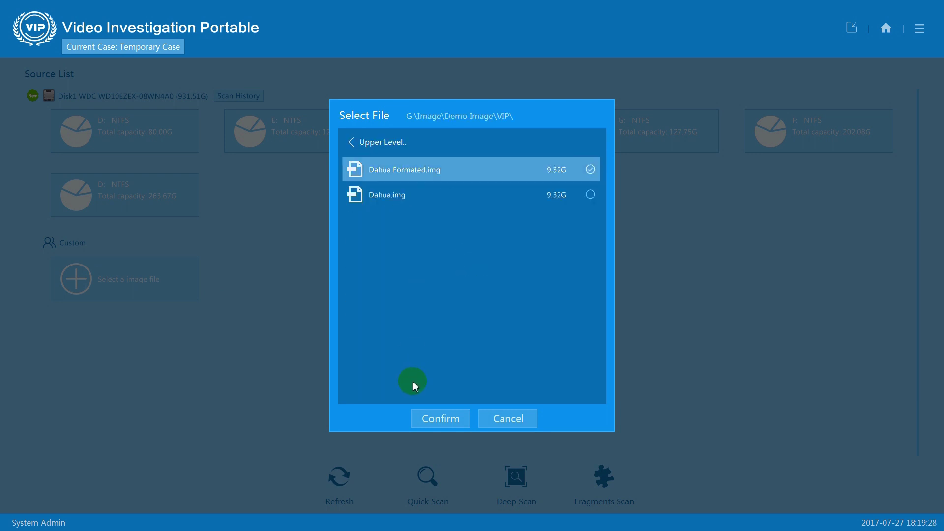
click(433, 414)
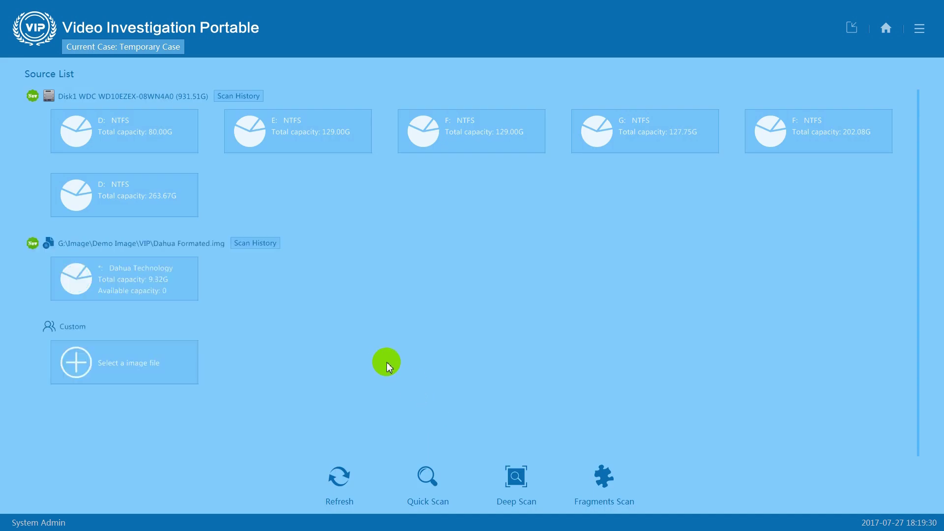
Select the 9.32G Dahua Technology partition of Dahua Formated.img for scanning.
click(132, 292)
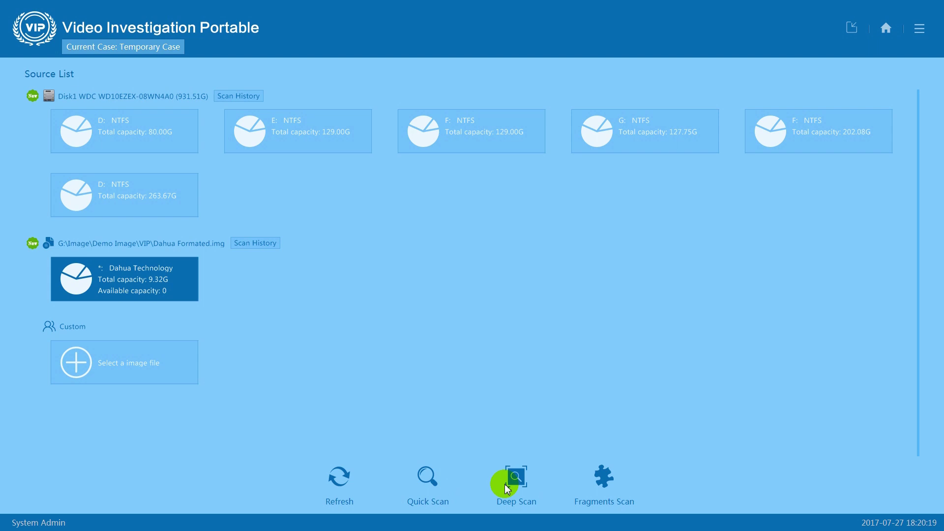
Quick-scan the Dahua partition, accept the 8 normal .dav files found, and view them as a table.
click(428, 478)
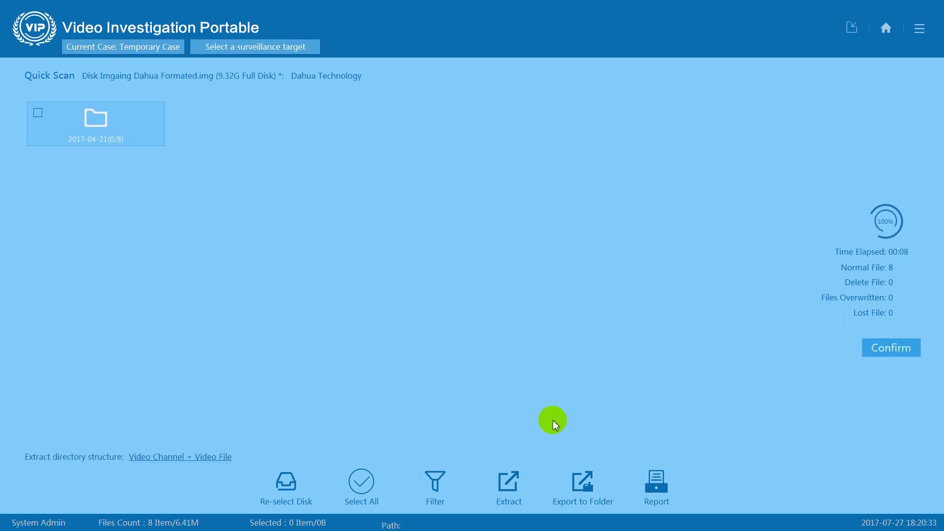
click(893, 355)
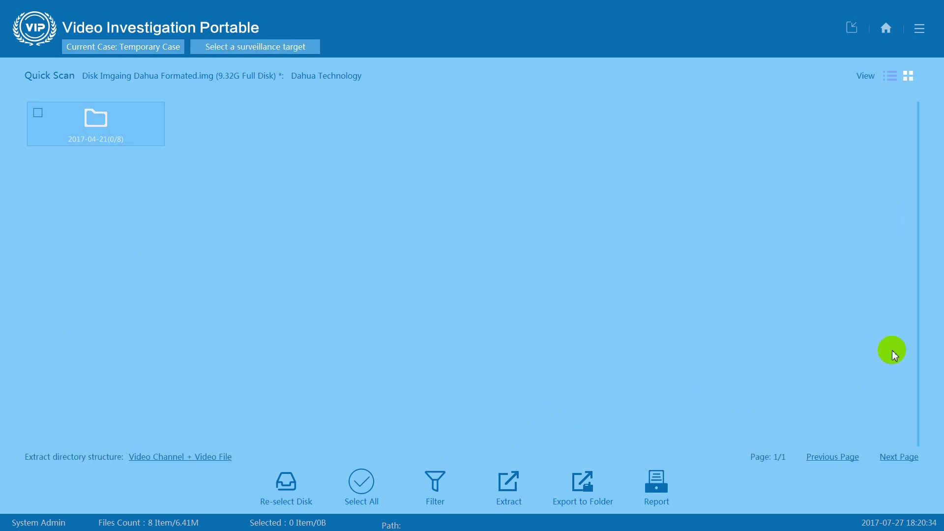
click(890, 75)
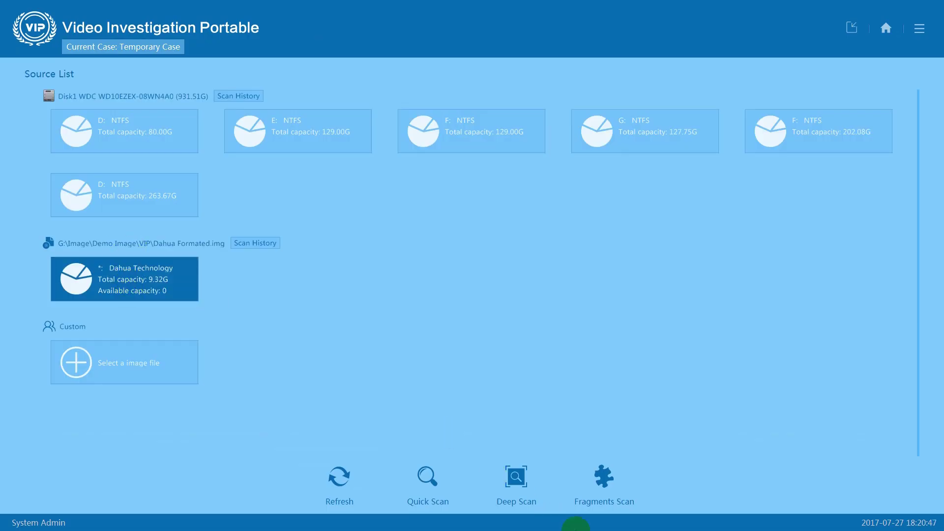
Run a deep scan on the Dahua Technology partition until it finishes with 294 lost files recovered.
click(513, 479)
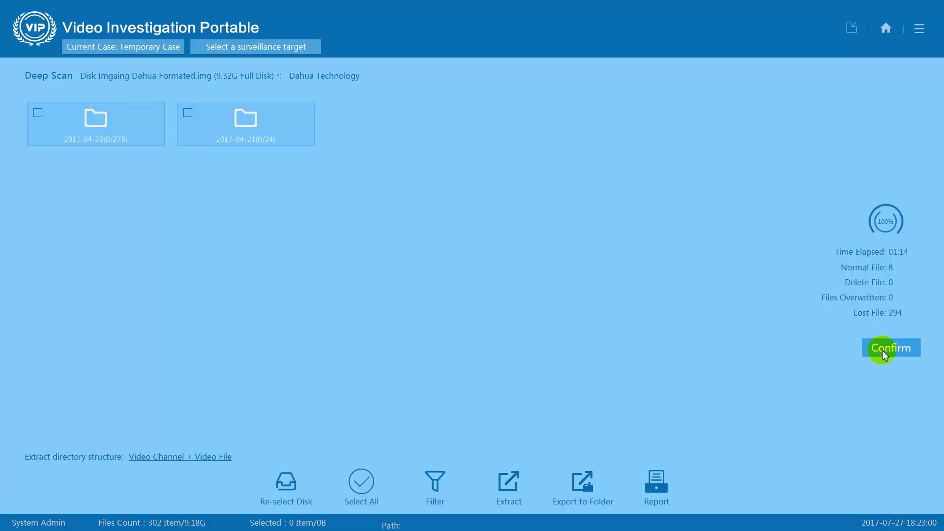
Accept the deep scan results, review them in list view, then open 2017-04-20\01Channel.
click(886, 350)
click(890, 75)
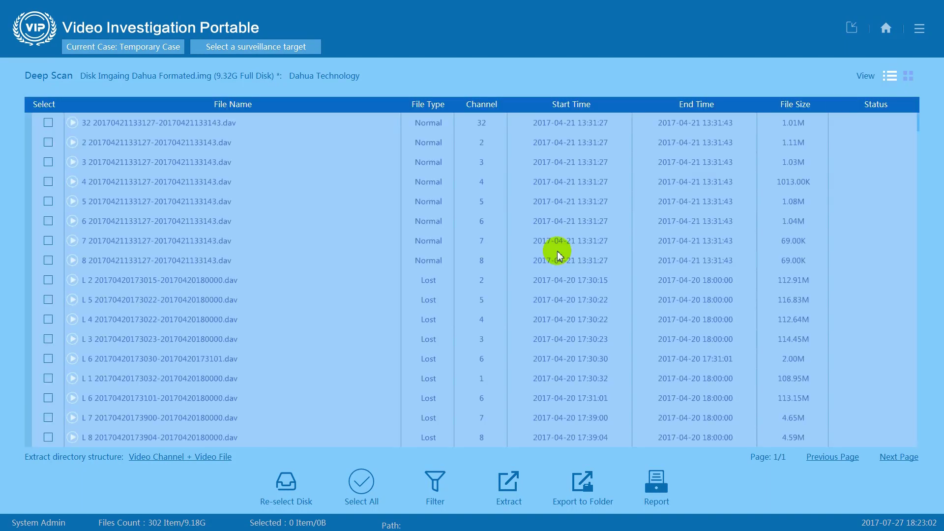
scroll(539, 246, down, 15)
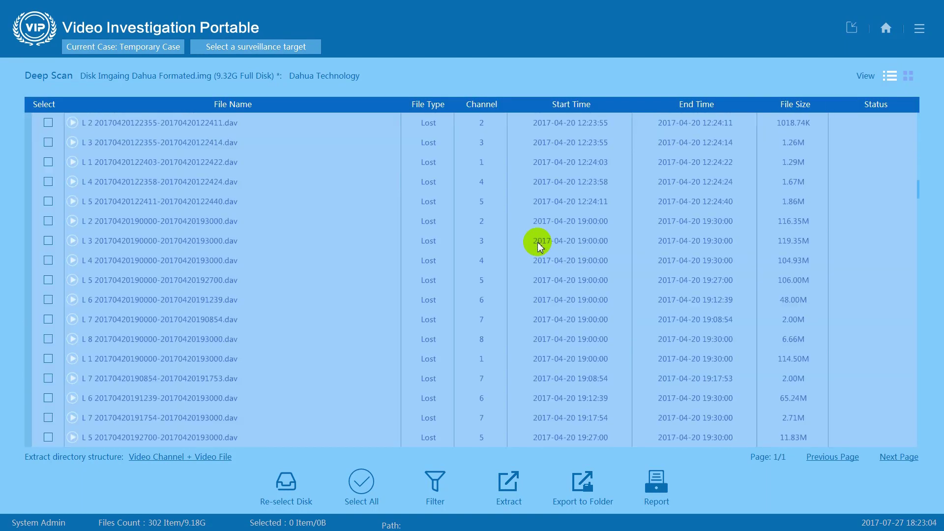
scroll(539, 246, down, 20)
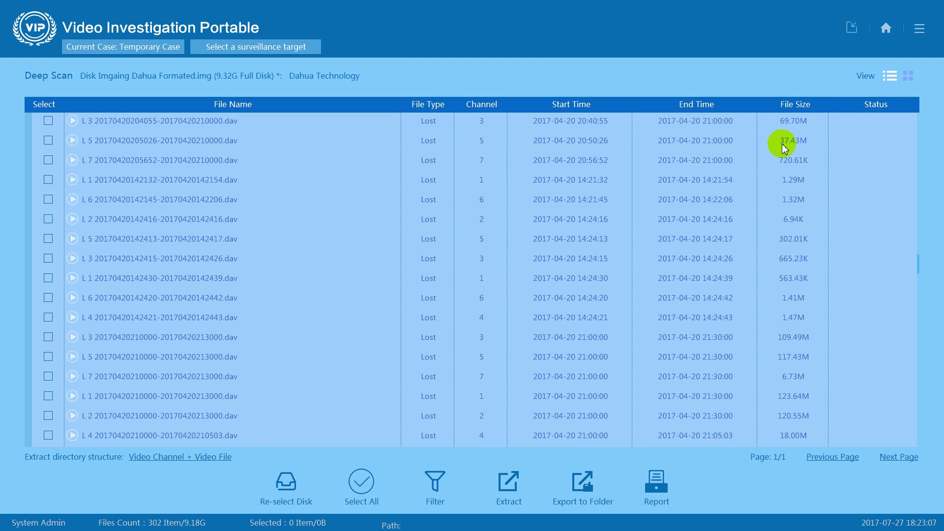
click(909, 76)
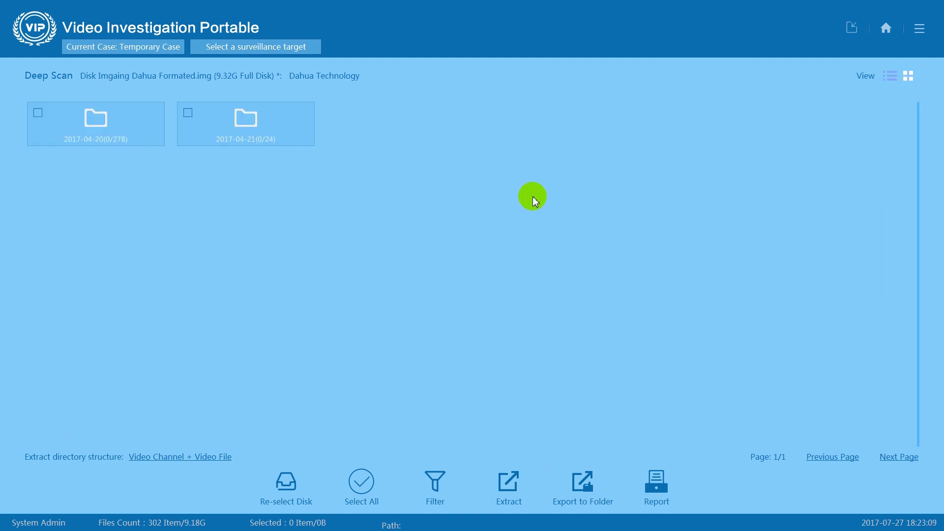
double_click(86, 132)
double_click(126, 173)
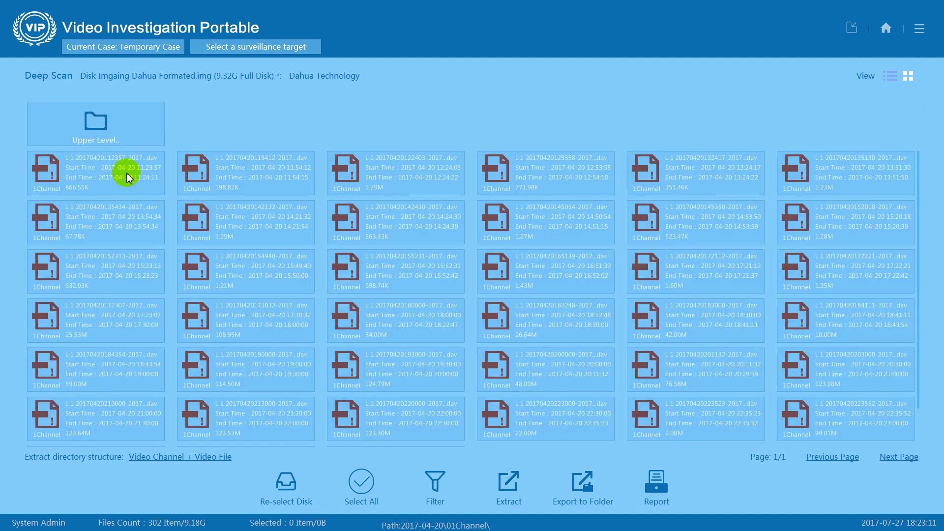
double_click(49, 171)
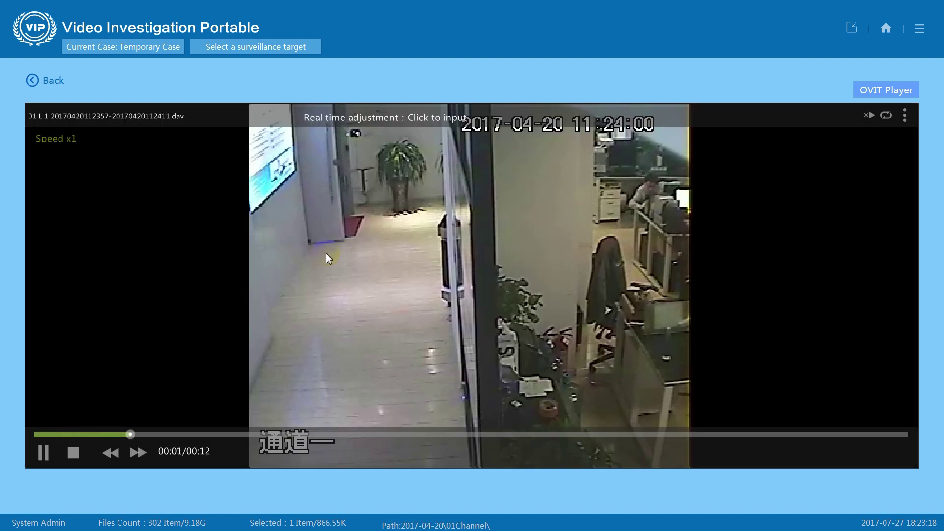
click(32, 80)
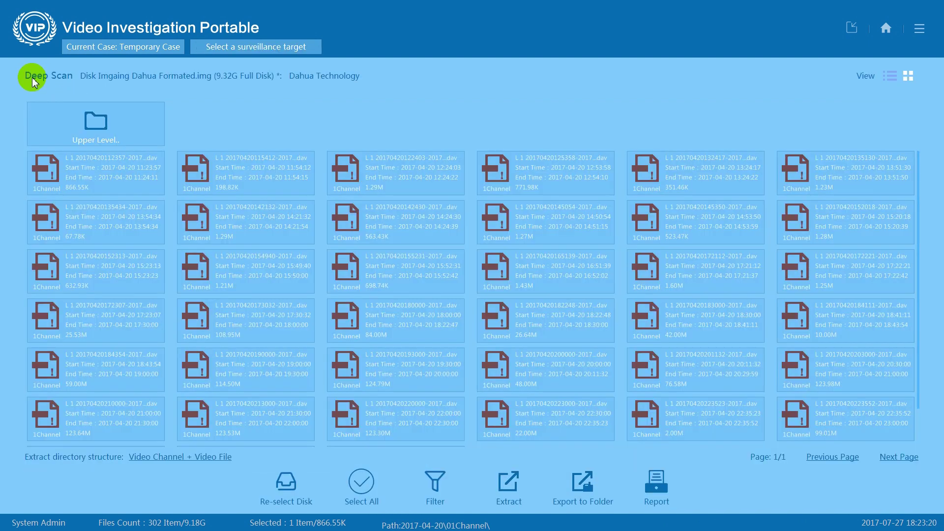
click(132, 181)
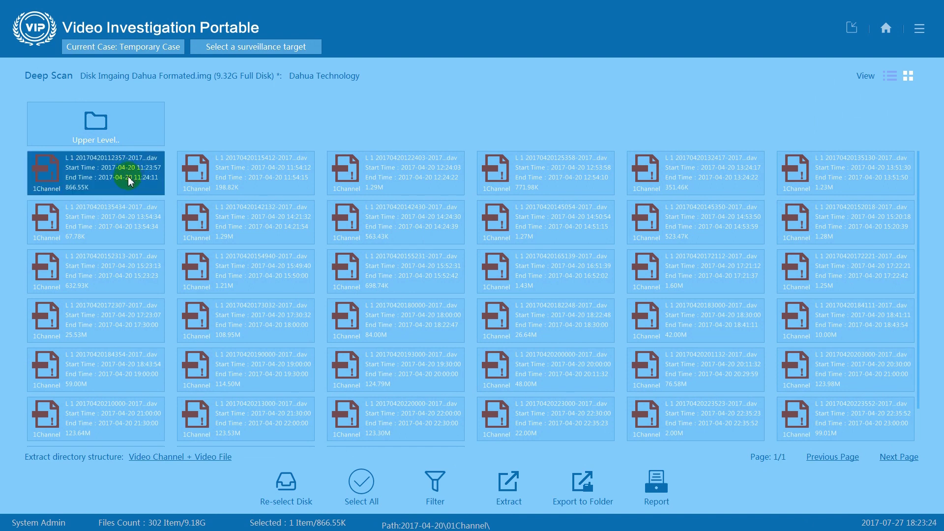
click(129, 181)
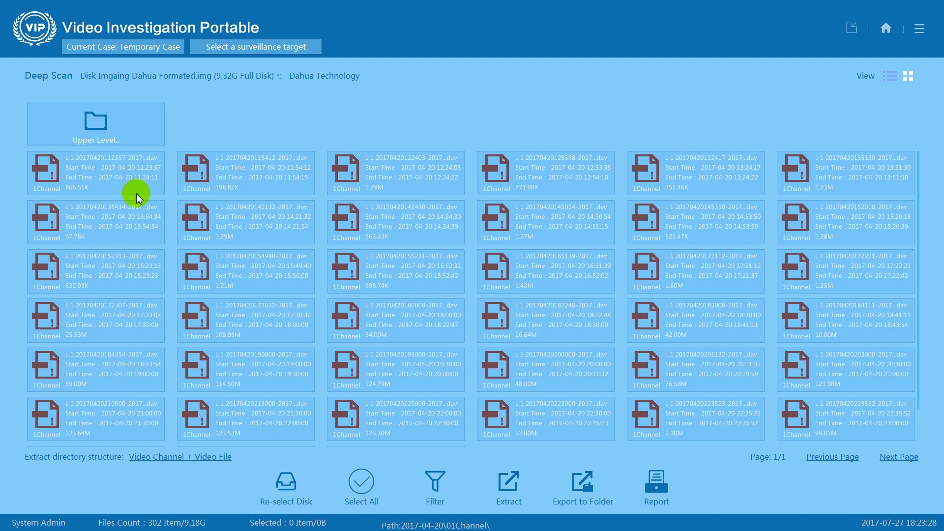
click(360, 481)
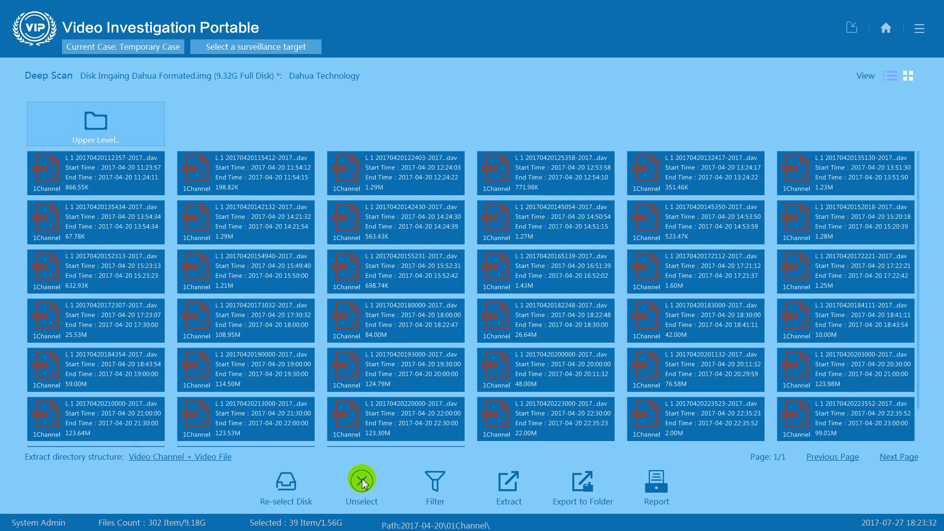
click(363, 482)
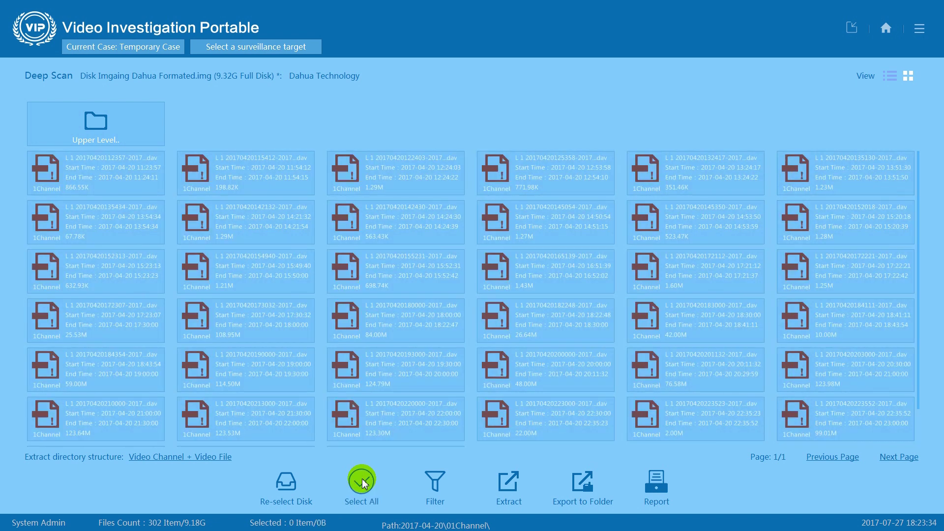
Apply the results filter, open 2017-04-20\01Channel, and select its first recovered .dav video.
click(438, 479)
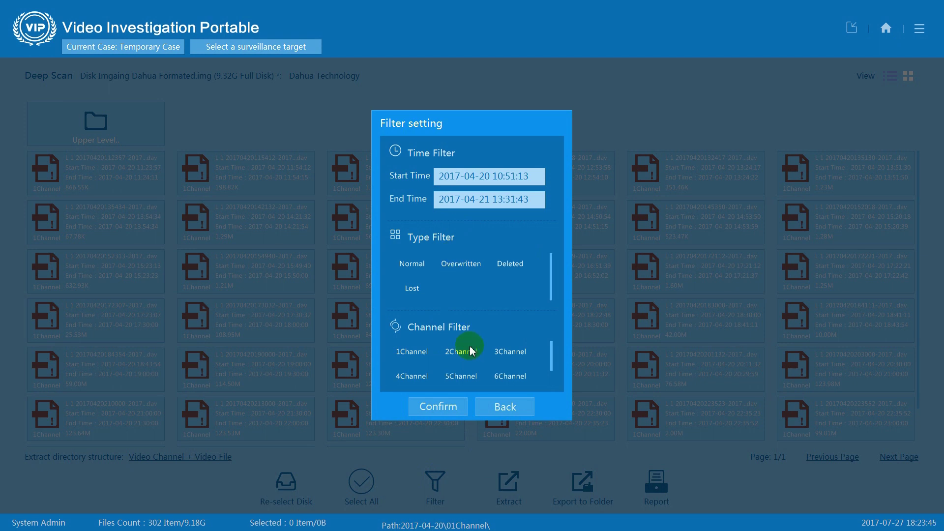
click(447, 407)
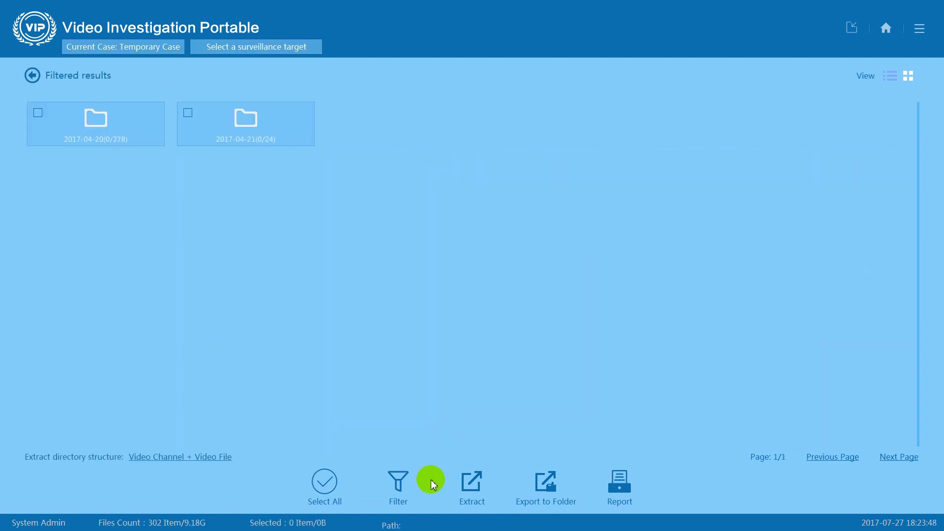
double_click(128, 116)
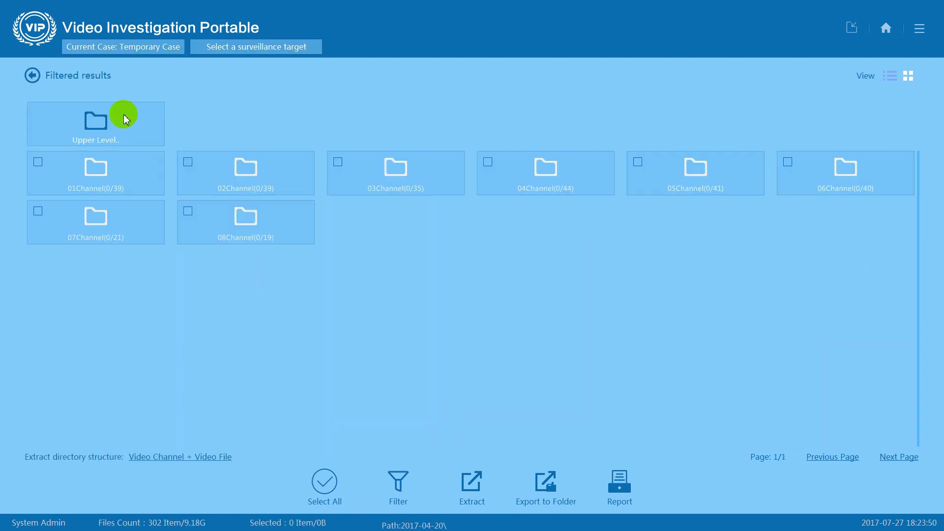
double_click(131, 178)
click(131, 179)
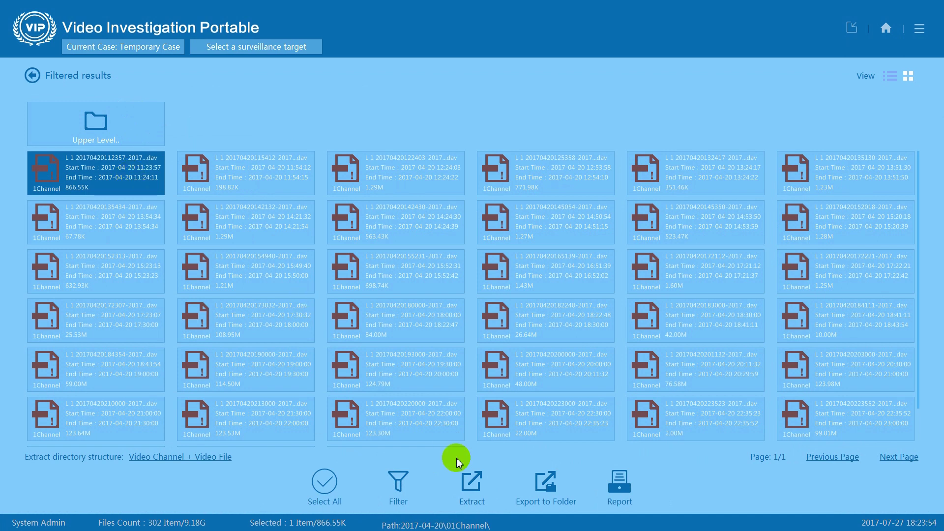
Extract the selected video to surveillance target Studycase as Channel1(1F).
click(471, 485)
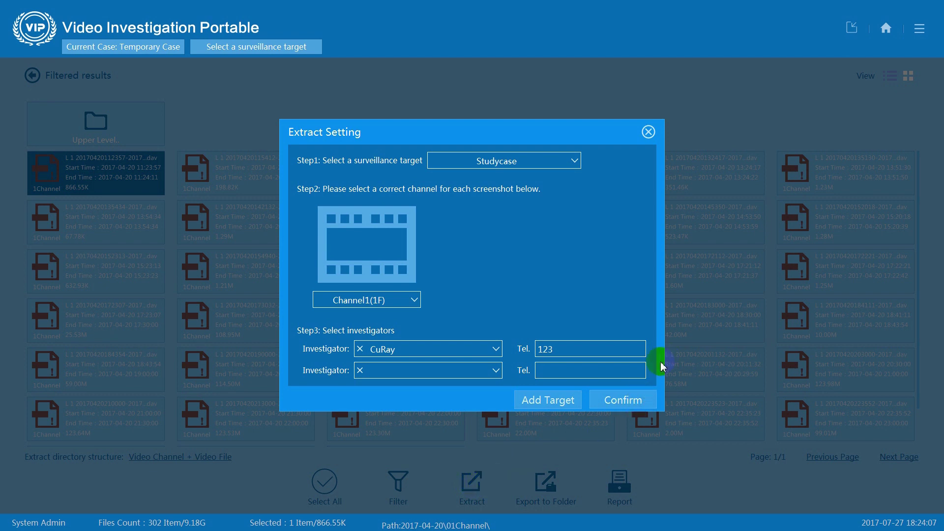
click(630, 398)
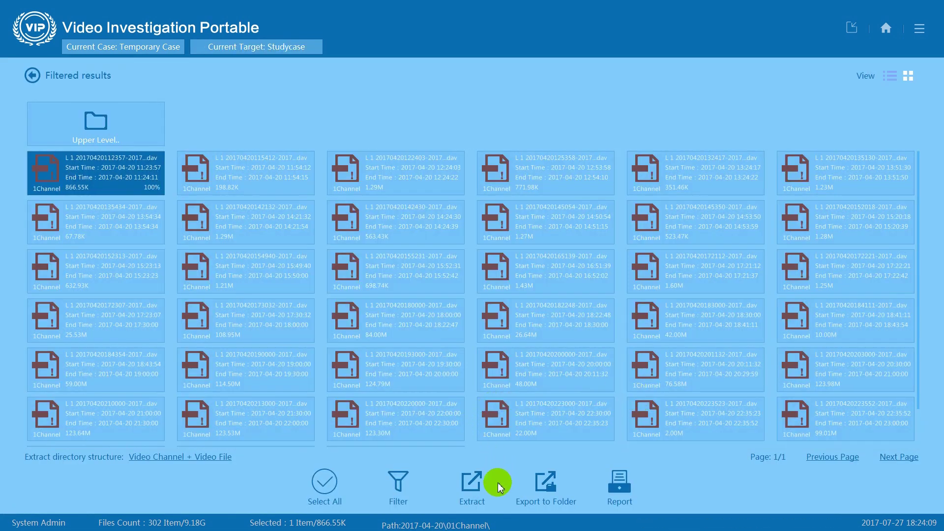
Export the second recovered 01Channel .dav video (198.82K) to the Desktop folder.
click(277, 156)
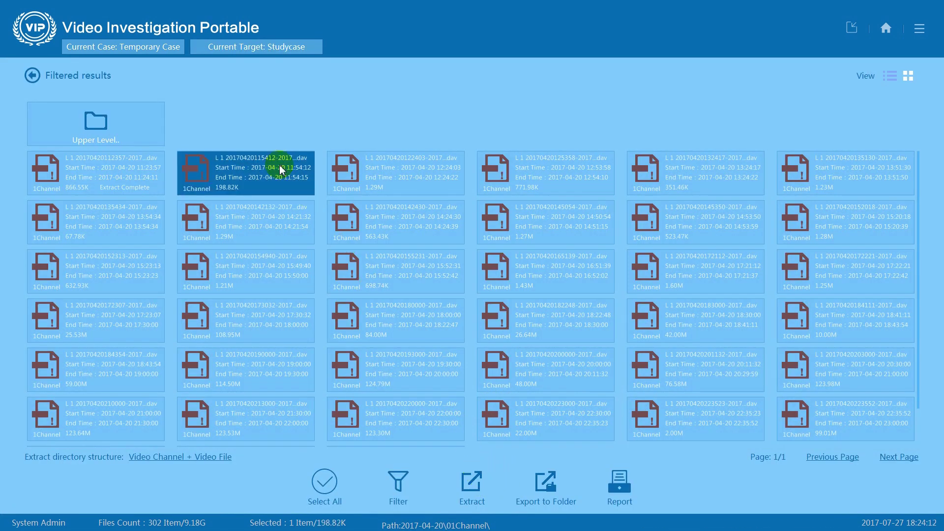
click(551, 489)
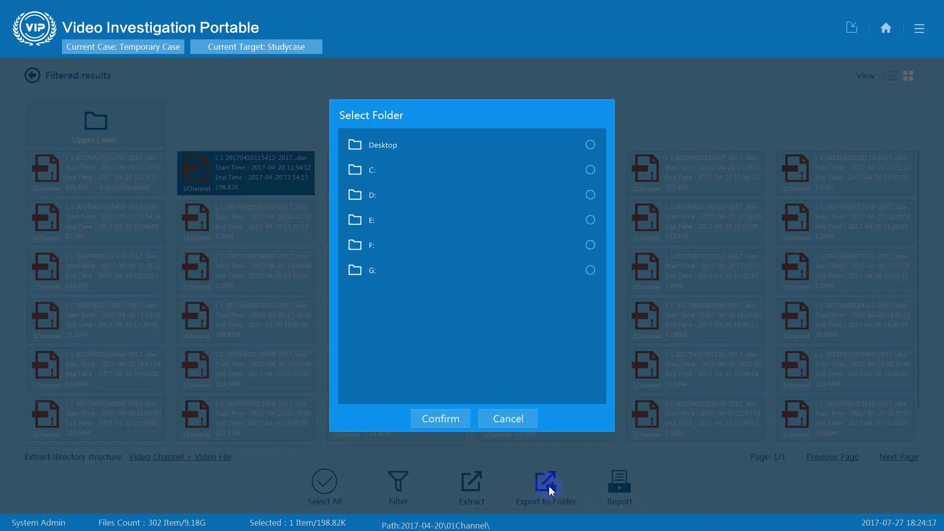
click(590, 147)
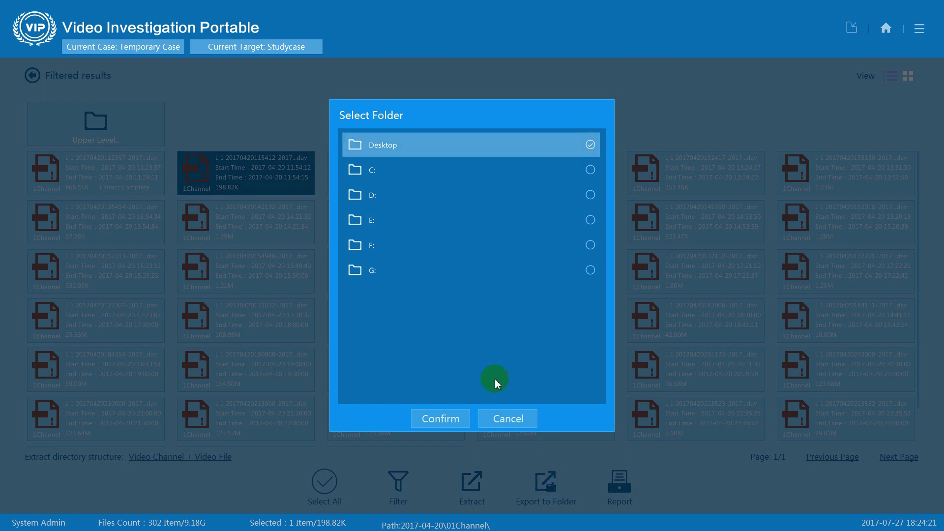
click(456, 422)
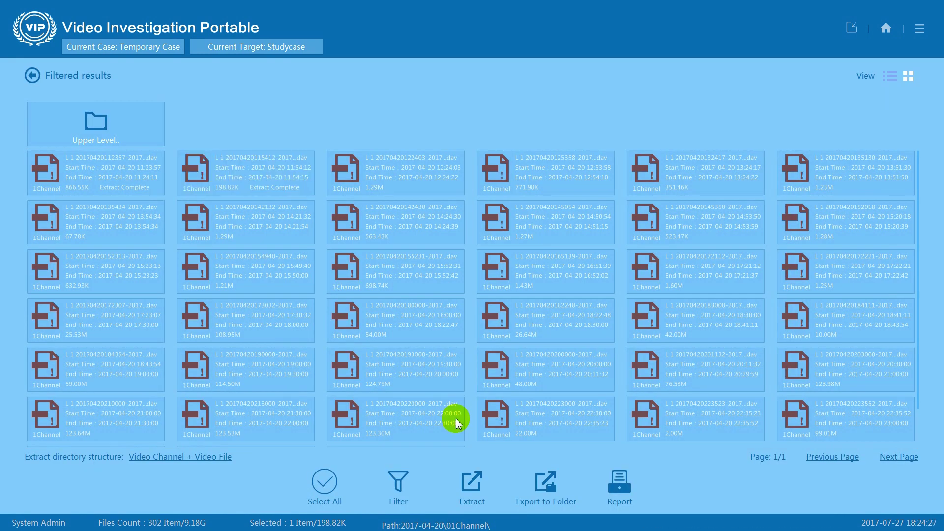
Save the extraction report as Report.pdf on the Desktop and choose to preview it.
click(621, 486)
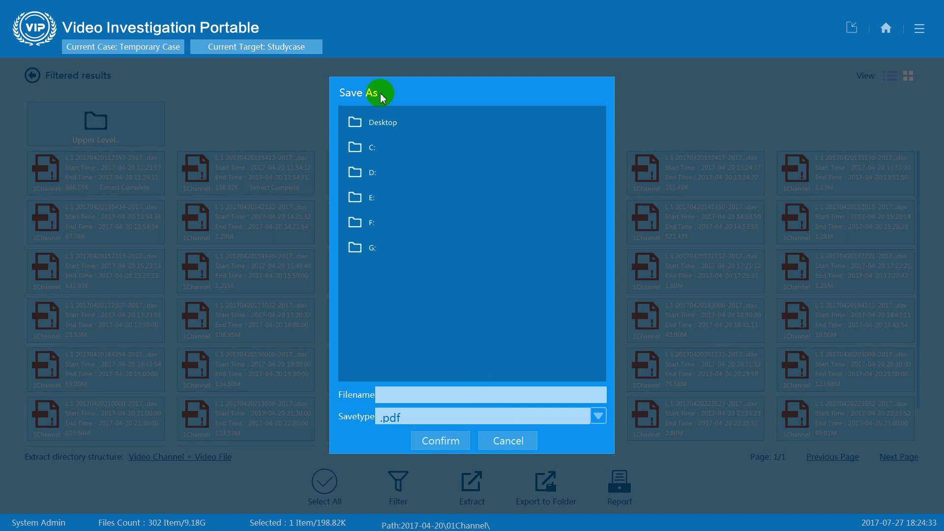
click(391, 126)
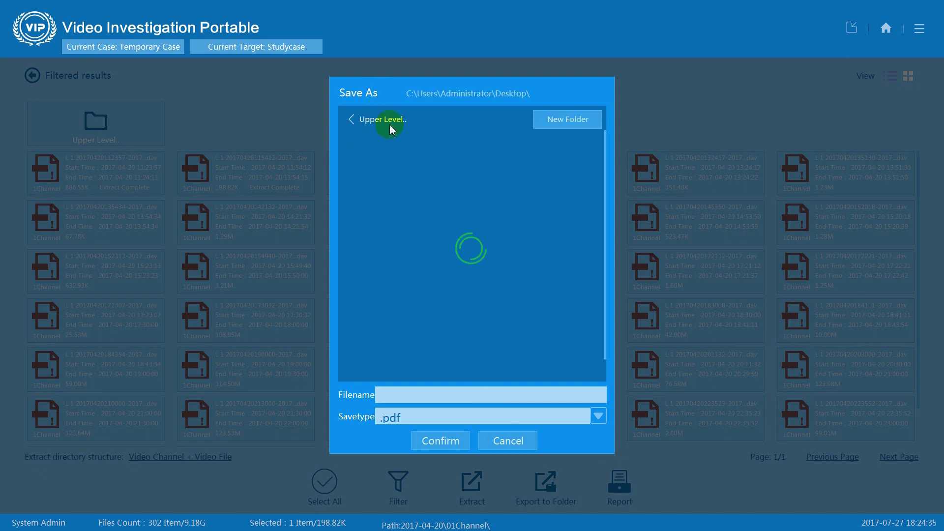
click(466, 399)
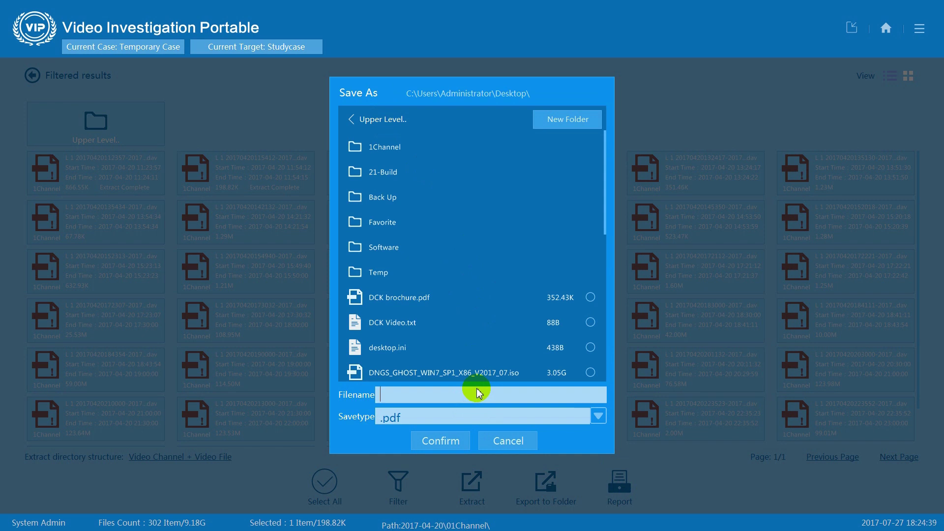
text(Rem)
key(BackSpace)
text(port)
click(436, 441)
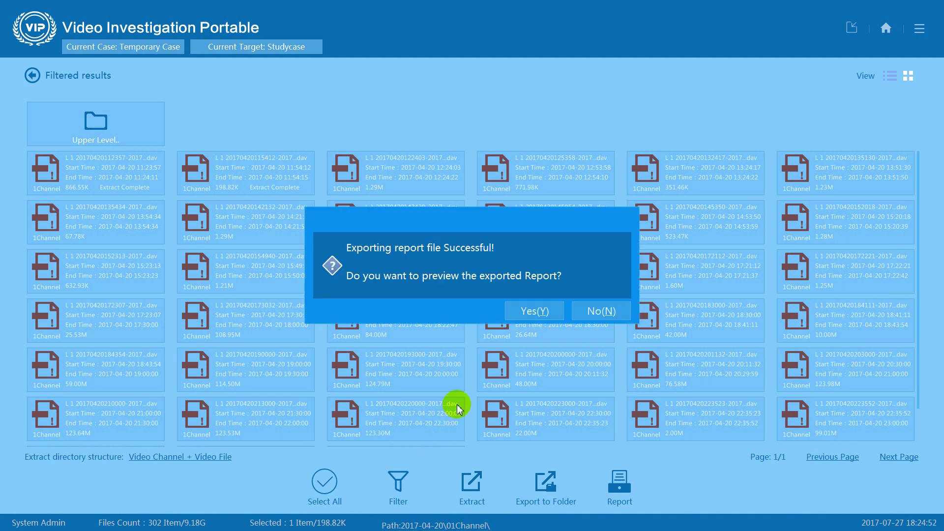
click(531, 311)
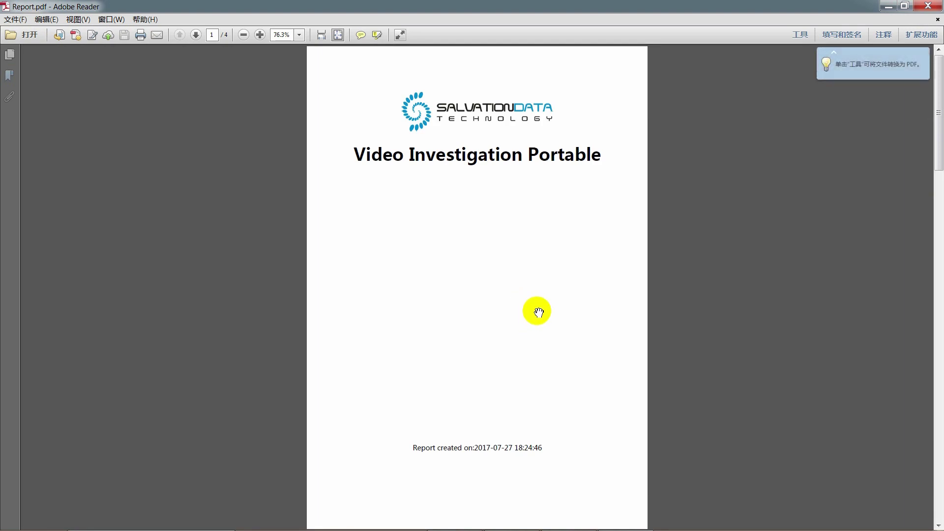
Scroll through Report.pdf to page 4 showing extracted files, MD5 hashes and the operation log.
scroll(538, 311, down, 5)
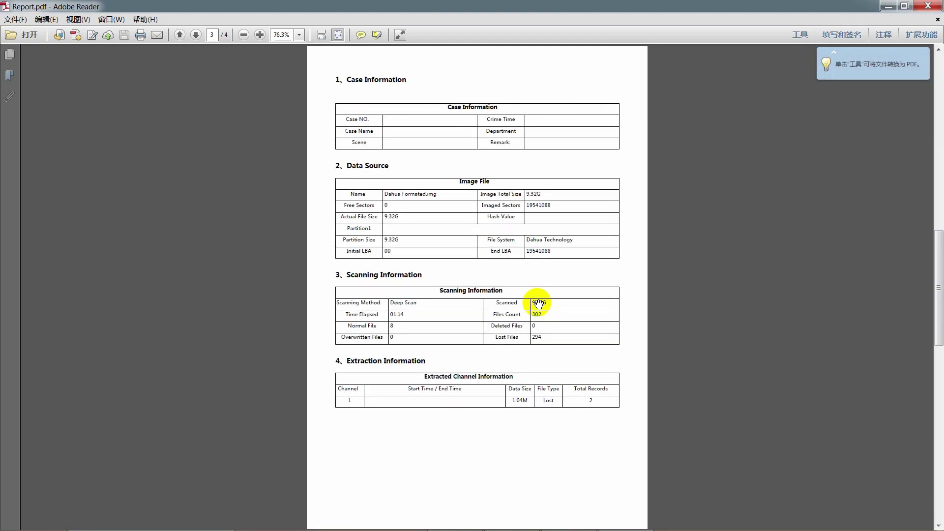
scroll(538, 304, down, 3)
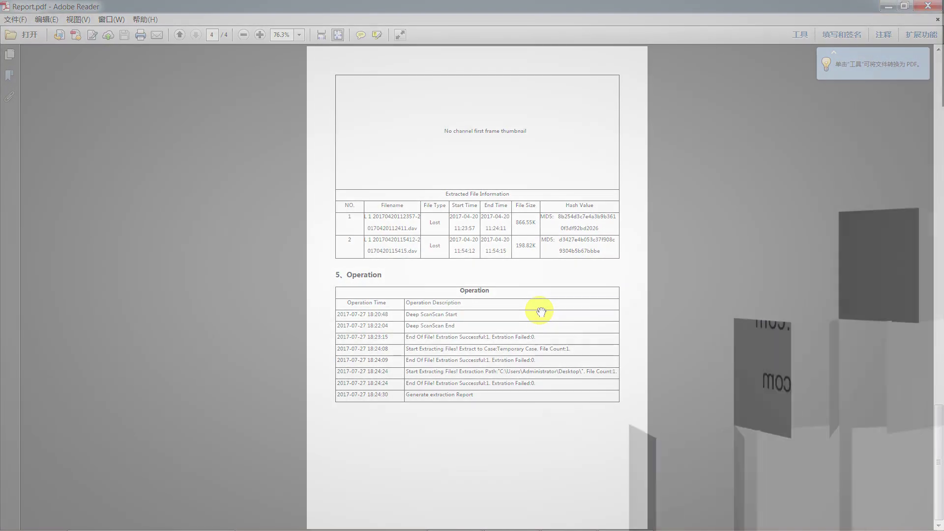